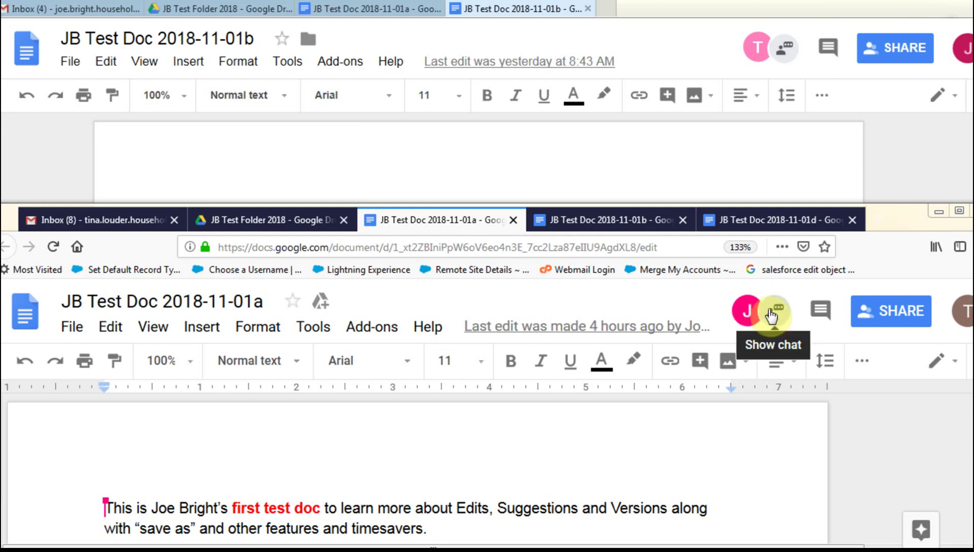
Show the chat panel in JB Test Doc 2018-11-01a, listing both collaborators
left_click(771, 315)
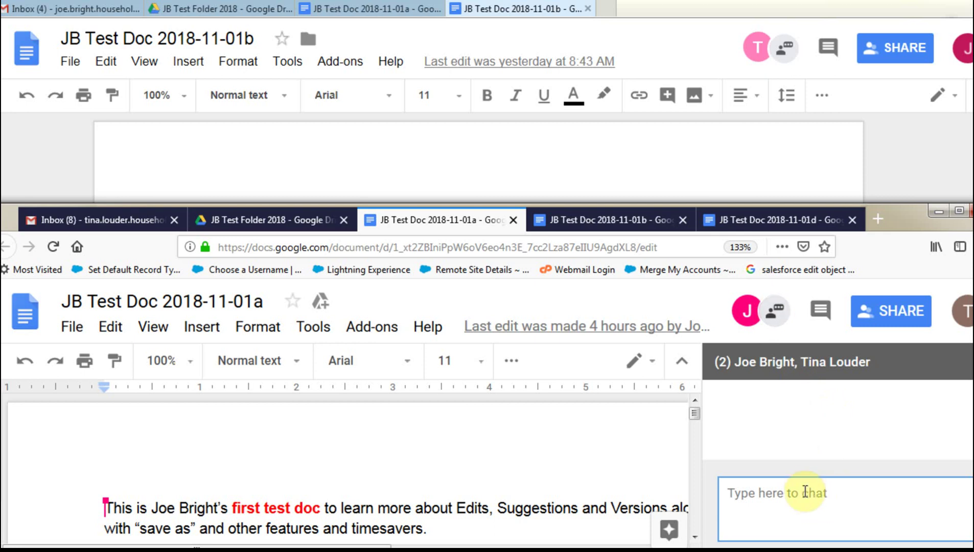
Send the chat 'Joe, how much more time do you need to review this version and make edits?' and raise the 01b window
type("Joe, how much more time do you need to review this version and make edits?")
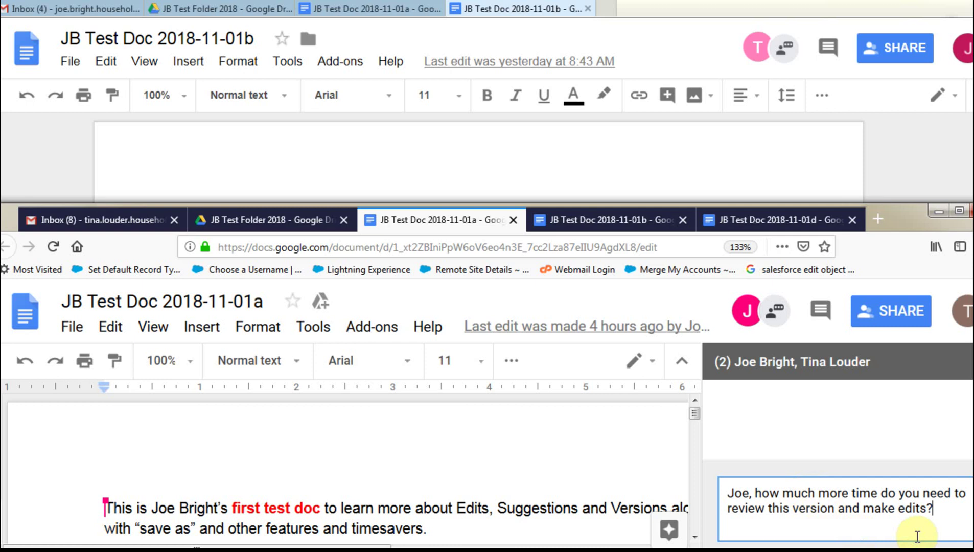
key("Return")
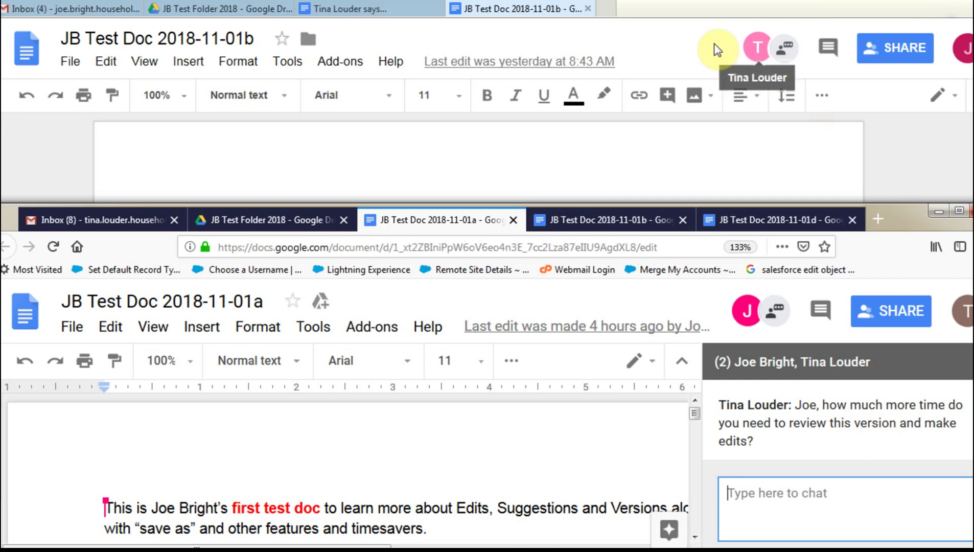
left_click(695, 50)
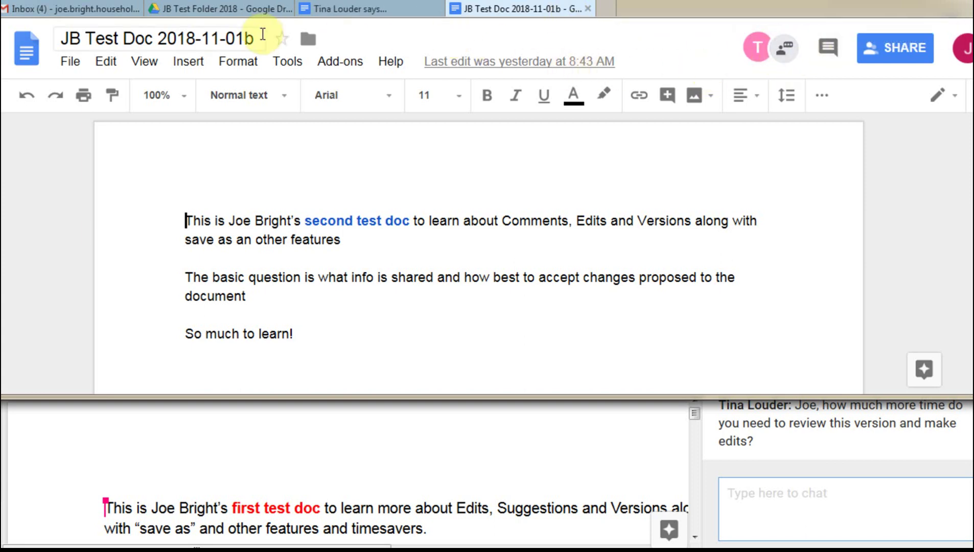
Raise the second account's window and switch it to the JB Test Doc 2018-11-01a tab
left_click(637, 452)
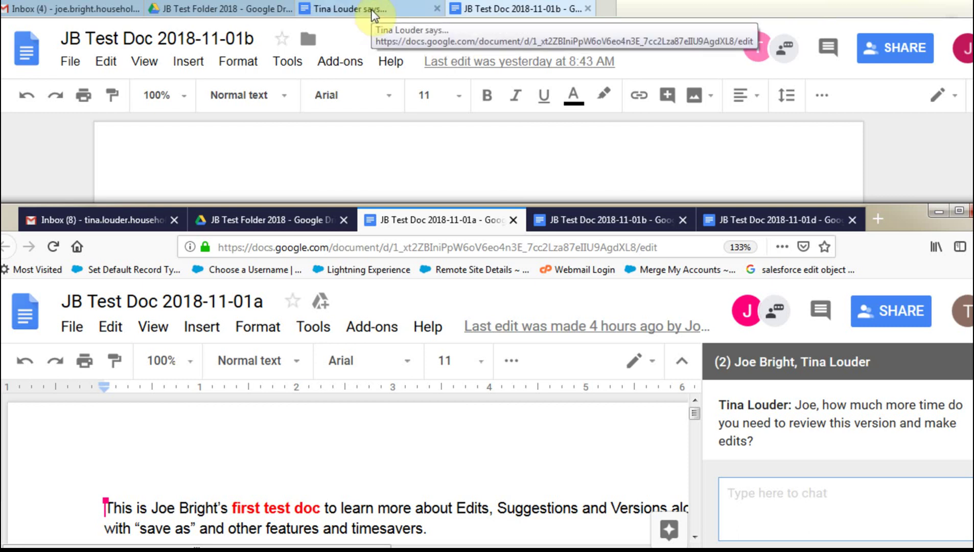
left_click(374, 18)
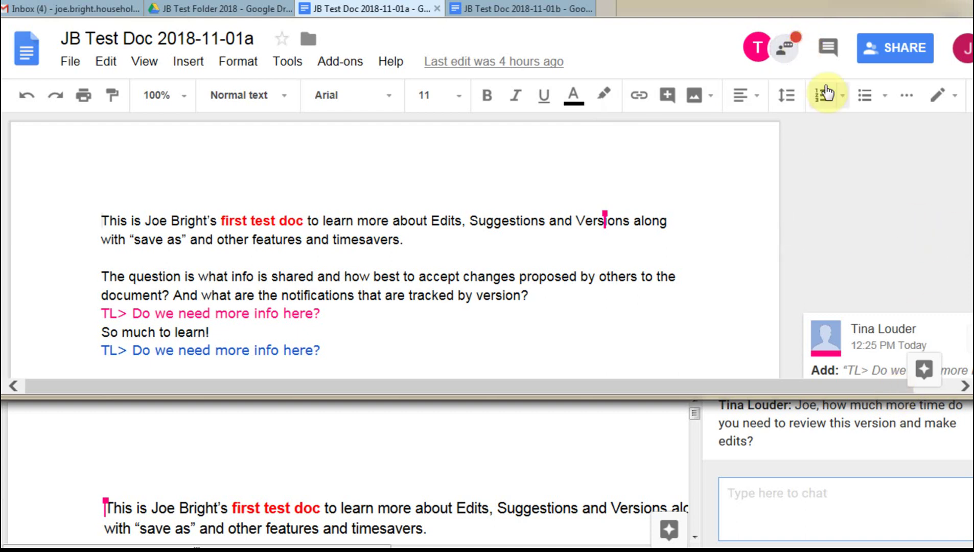
Open the 2018-11-01a chat and reply 'another half hour'
left_click(793, 48)
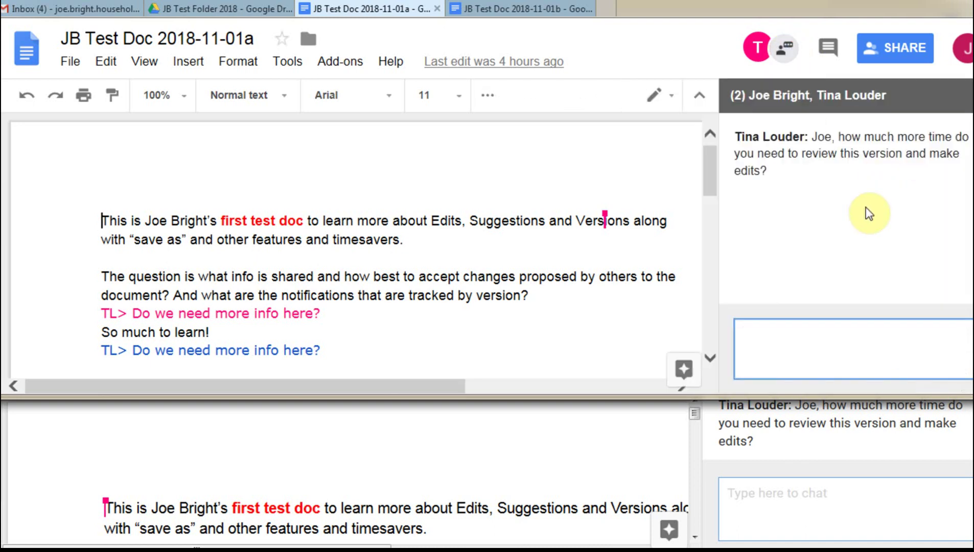
left_click(825, 328)
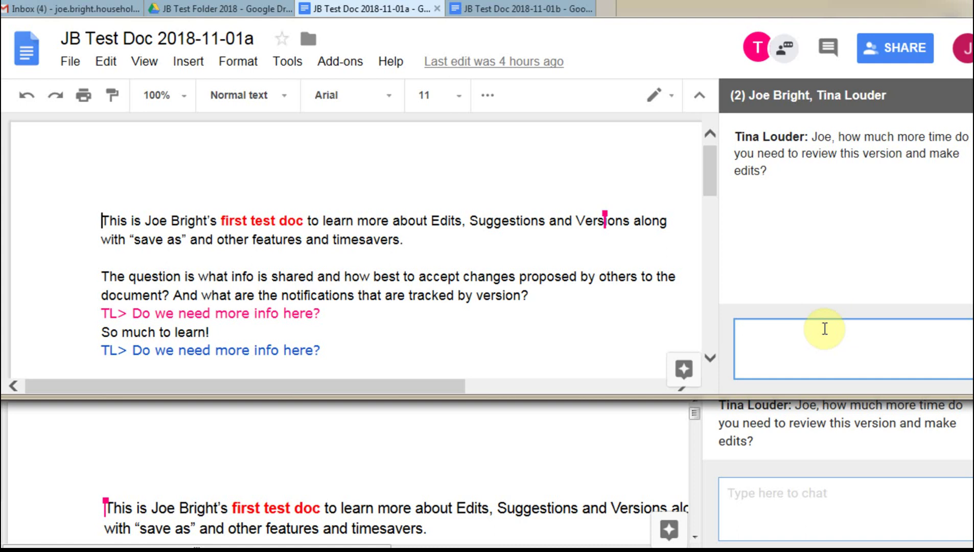
type("ano")
type("ther half")
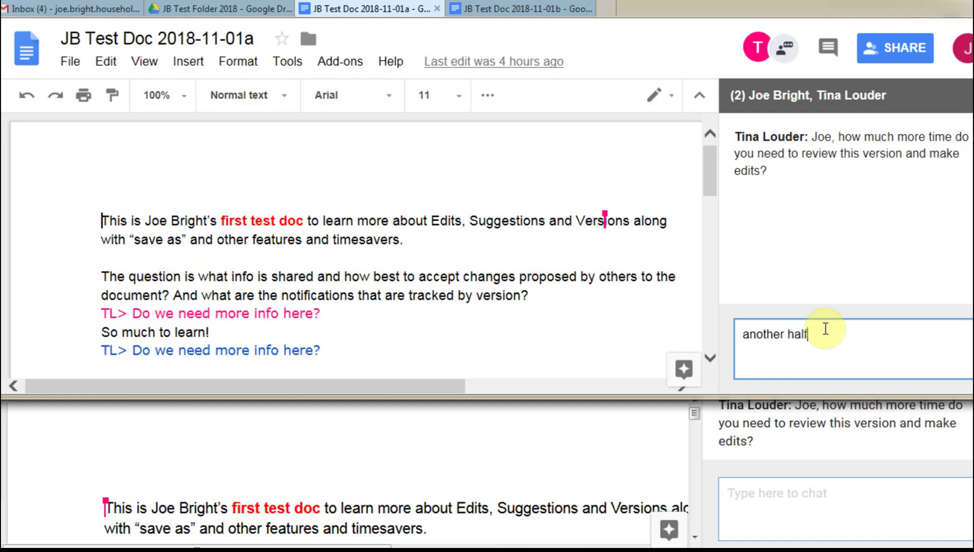
type(" hour")
key("Return")
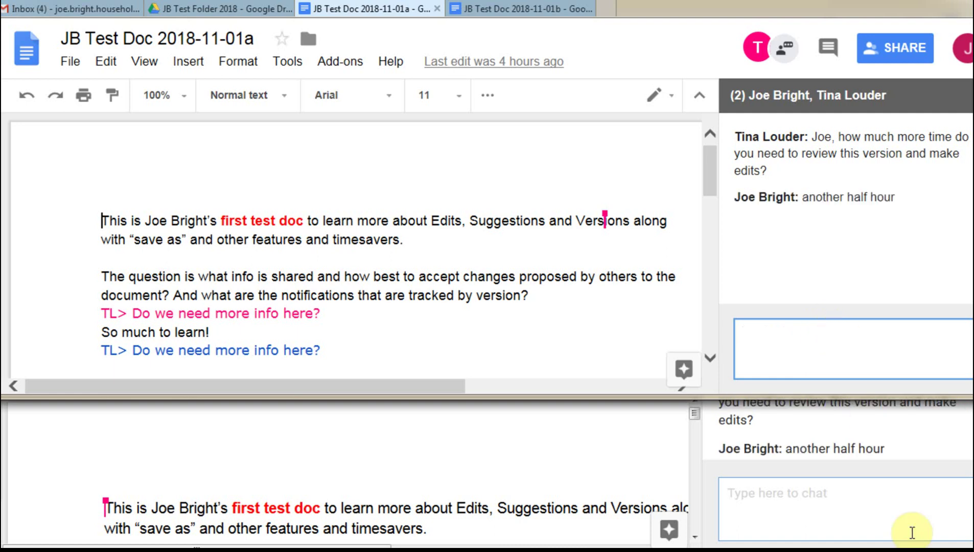
From the other collaborator's window, answer 'perfect' in the chat
left_click(901, 521)
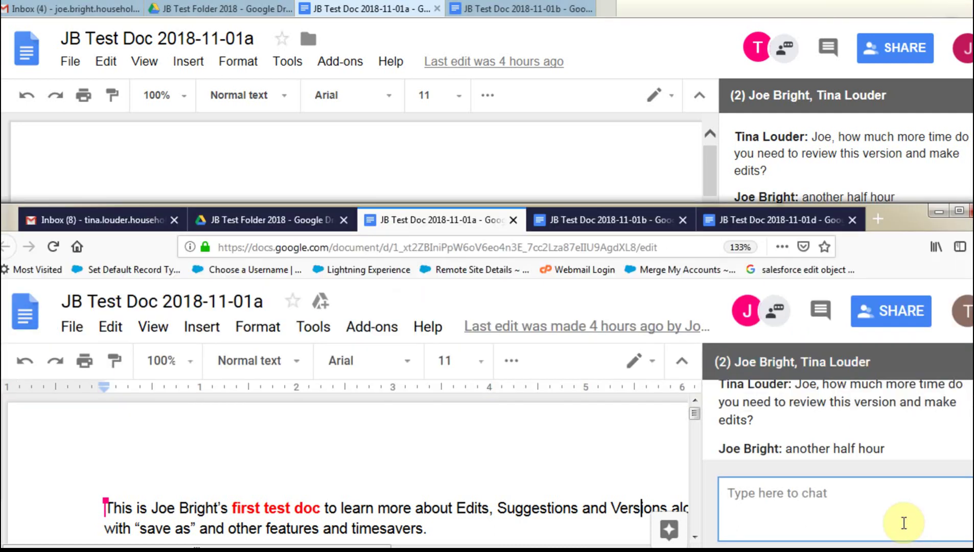
type("perfect")
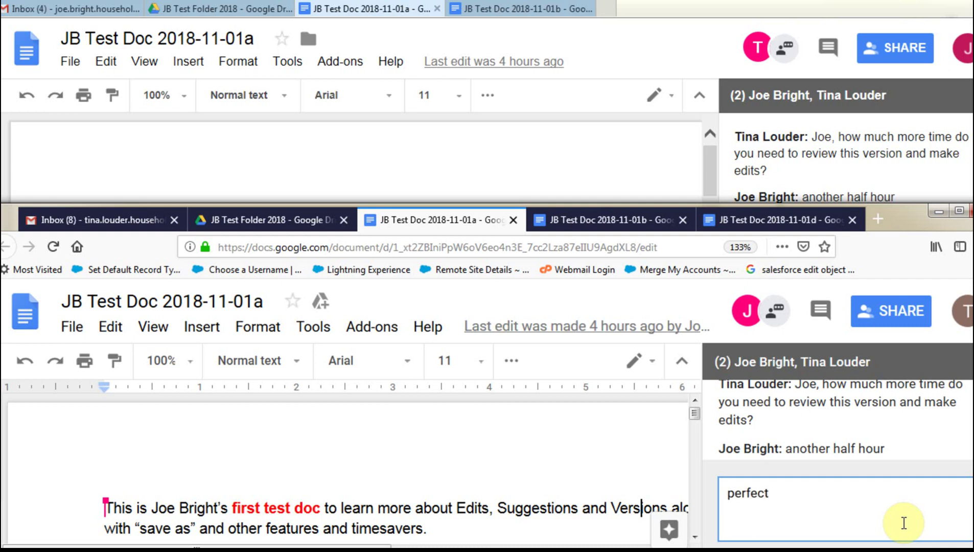
key("Return")
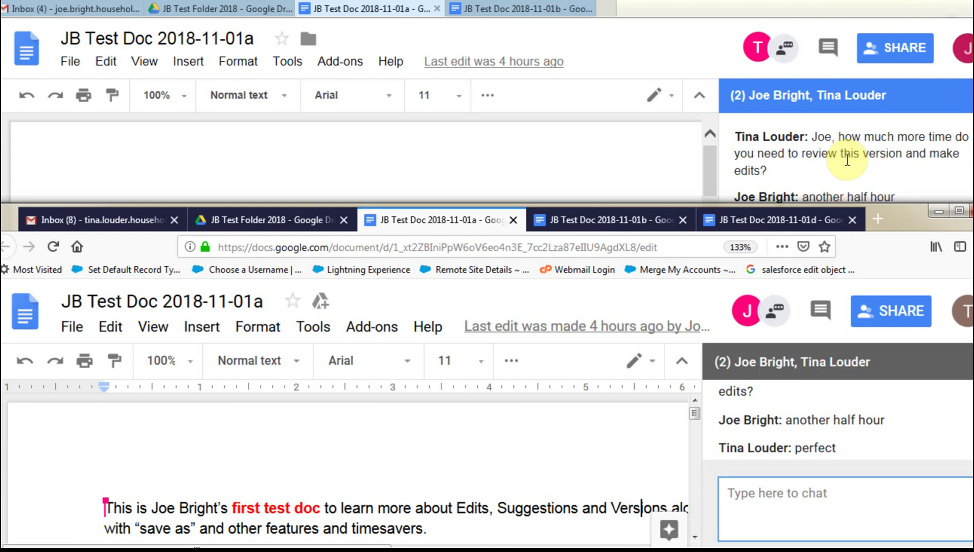
Raise Joe's window to view the three-message exchange in the 2018-11-01a chat
left_click(847, 160)
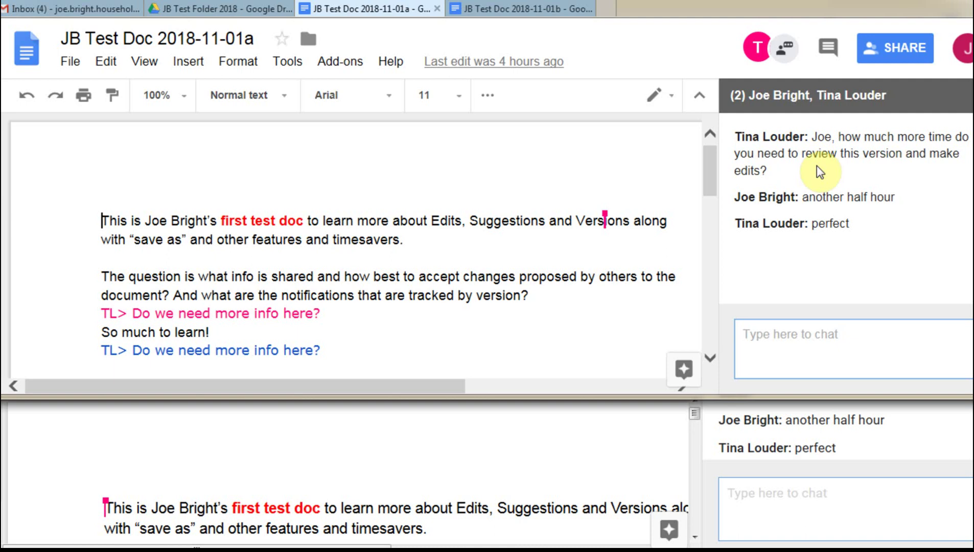
Switch both windows to JB Test Doc 2018-11-01b, show its empty chat, then move to 2018-11-01d
left_click(550, 8)
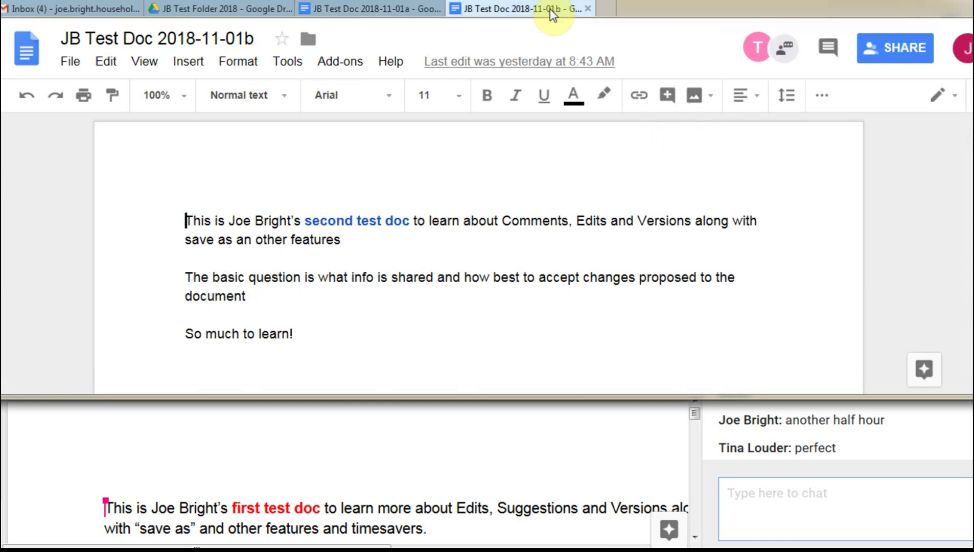
left_click(594, 430)
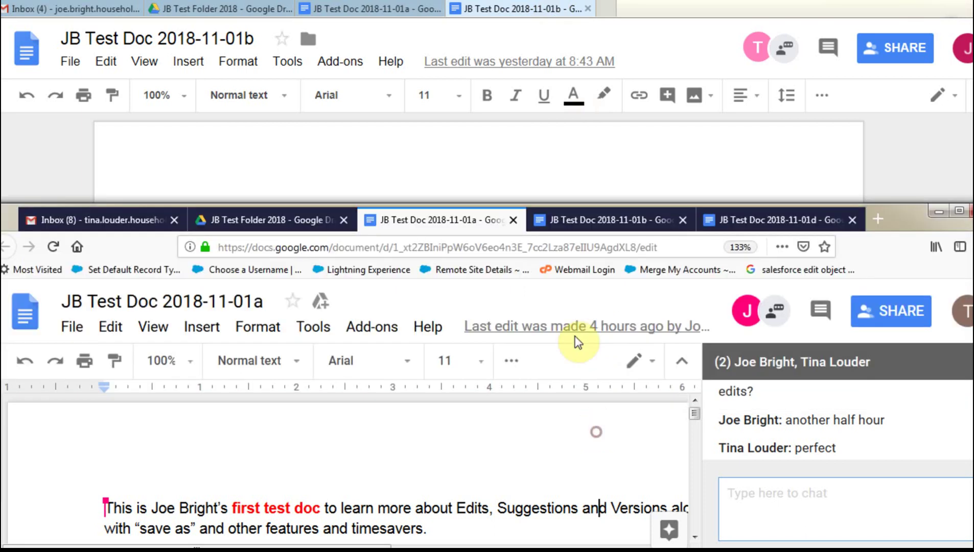
left_click(563, 218)
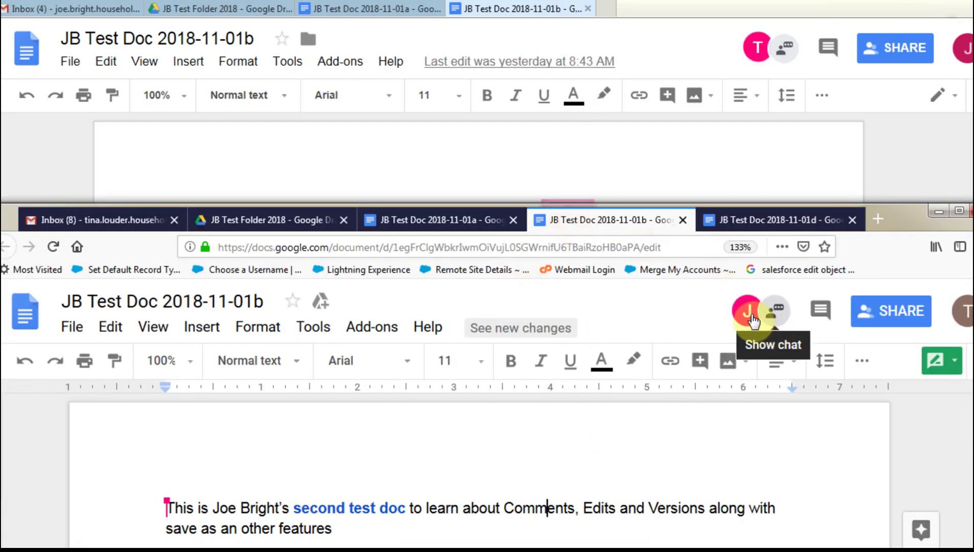
left_click(777, 313)
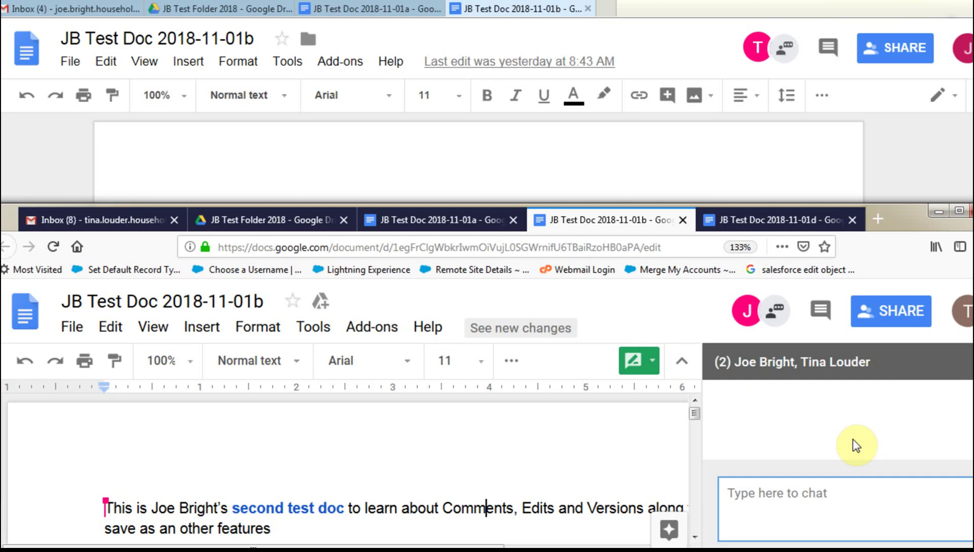
left_click(744, 215)
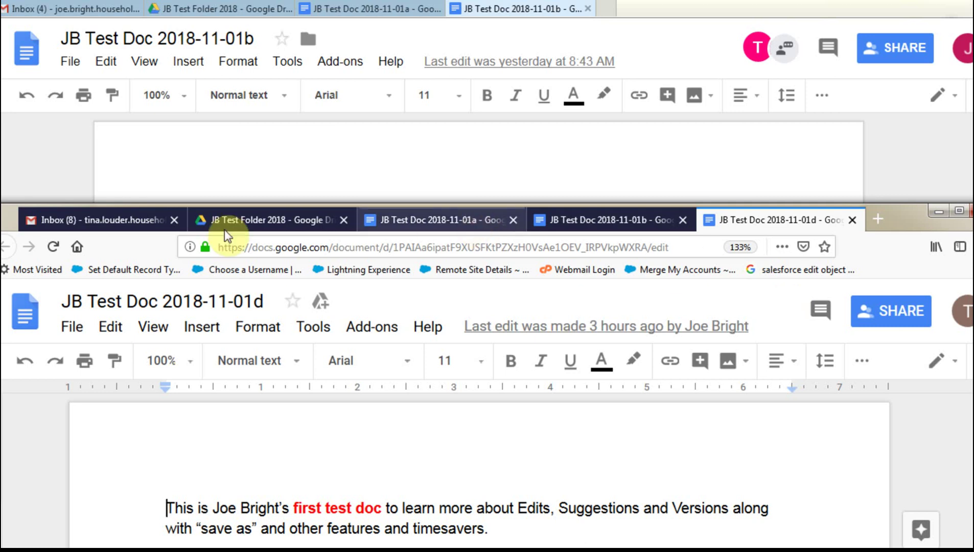
Close Joe's JB Test Doc 2018-11-01a tab, then raise Tina's window to see the has-left notice
left_click(388, 221)
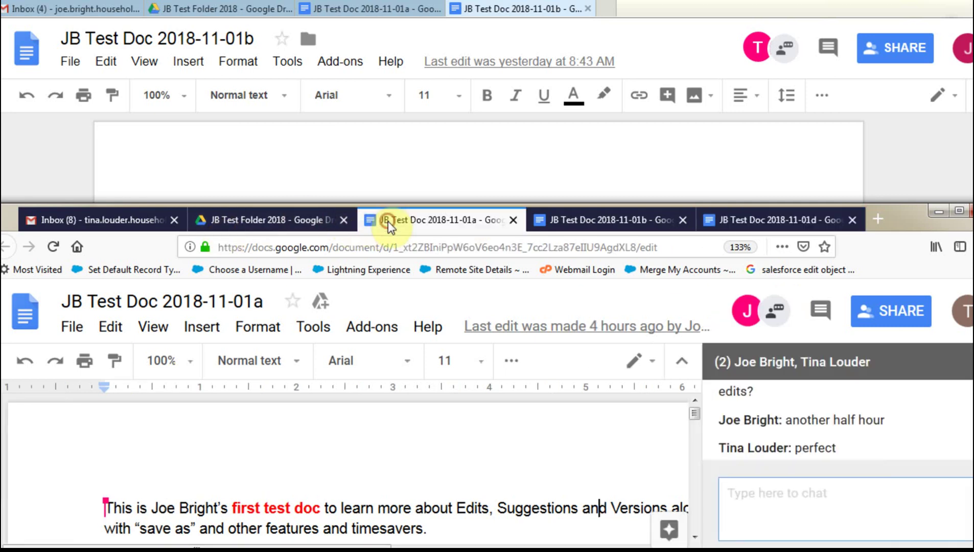
left_click(353, 23)
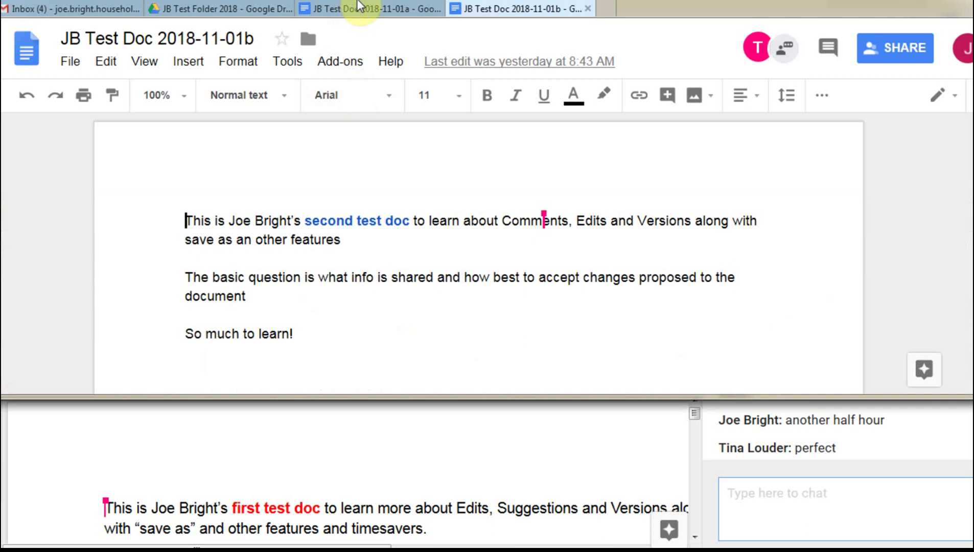
left_click(352, 12)
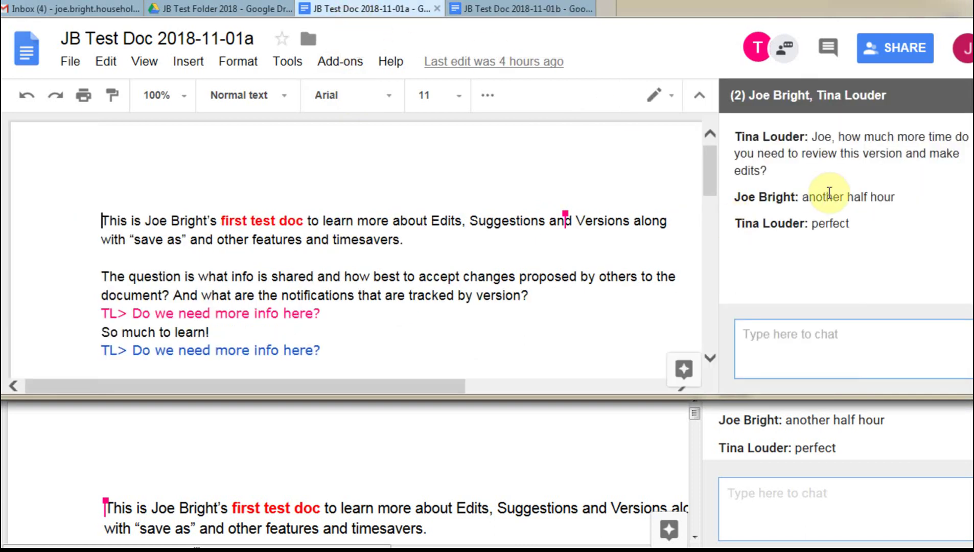
left_click(437, 9)
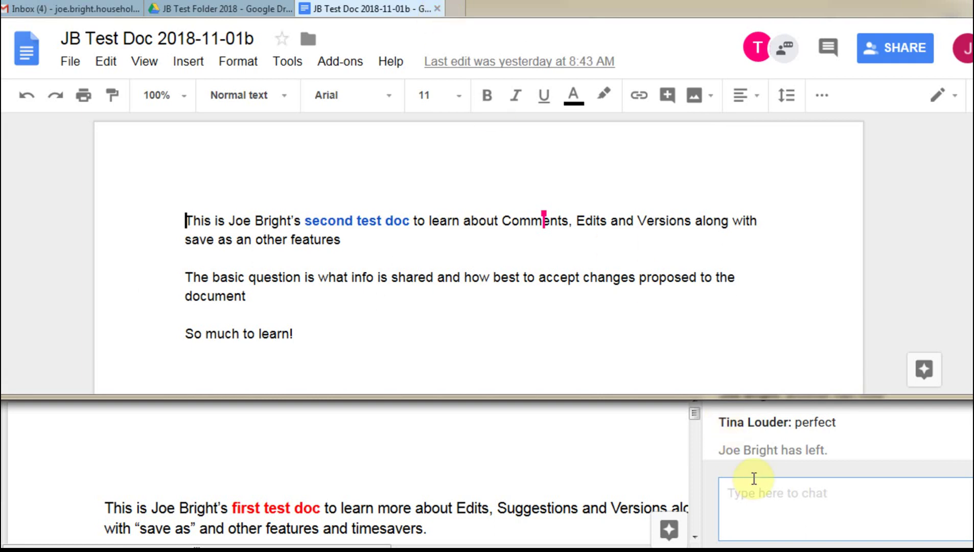
left_click(639, 469)
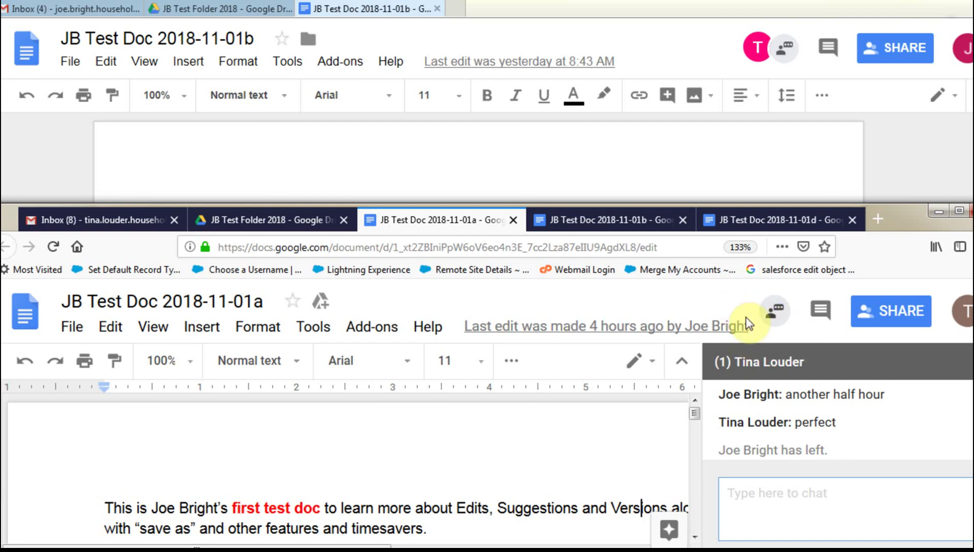
Reopen JB Test Doc 2018-11-01a from JB Test Folder 2018 and show its now-empty chat
left_click(778, 318)
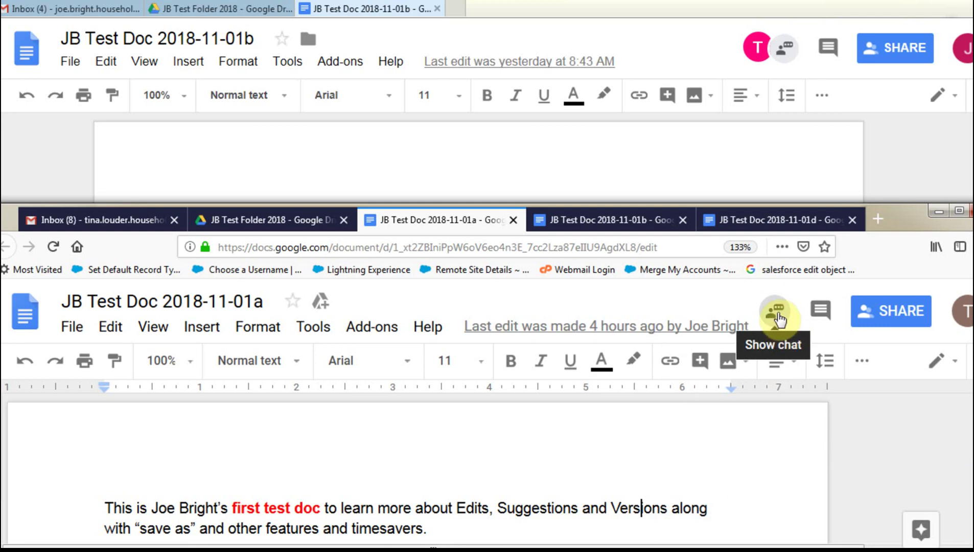
left_click(329, 151)
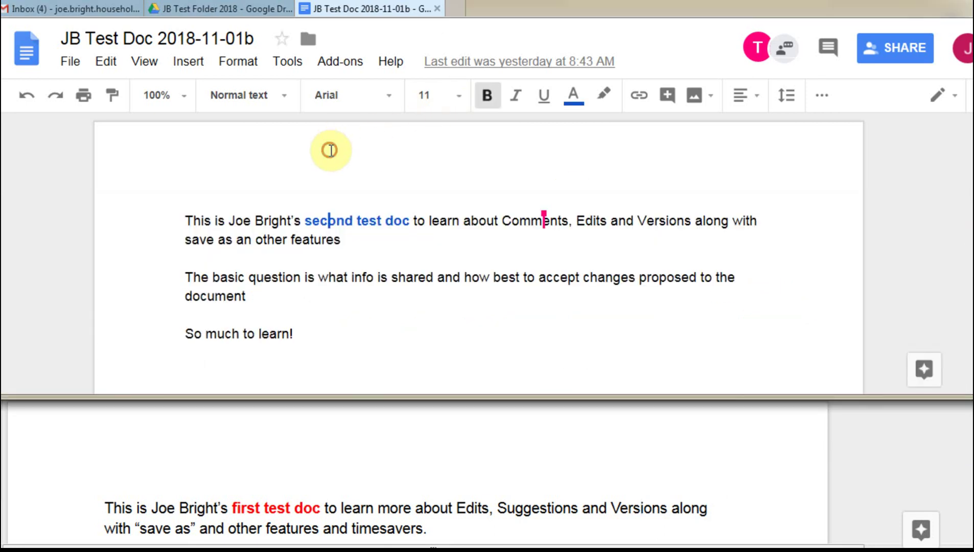
left_click(201, 6)
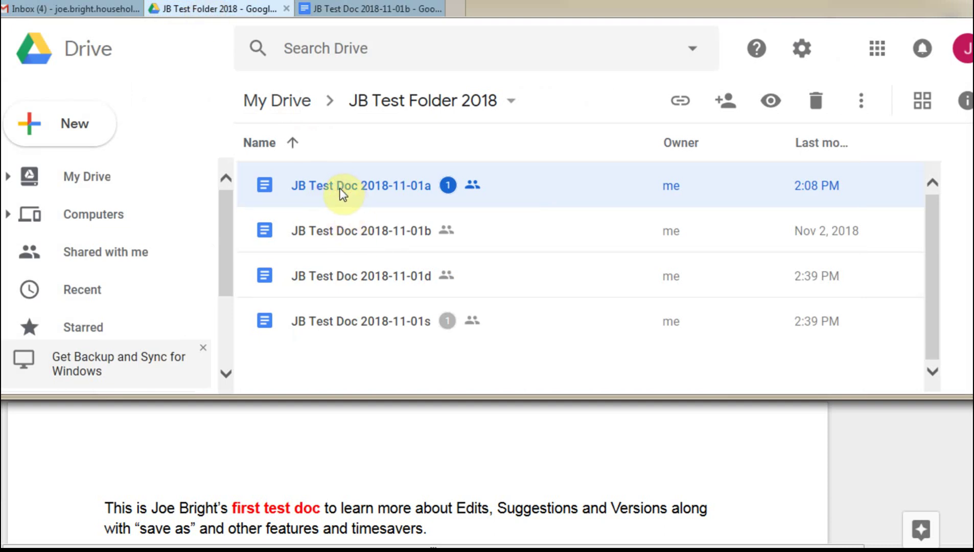
double_click(264, 185)
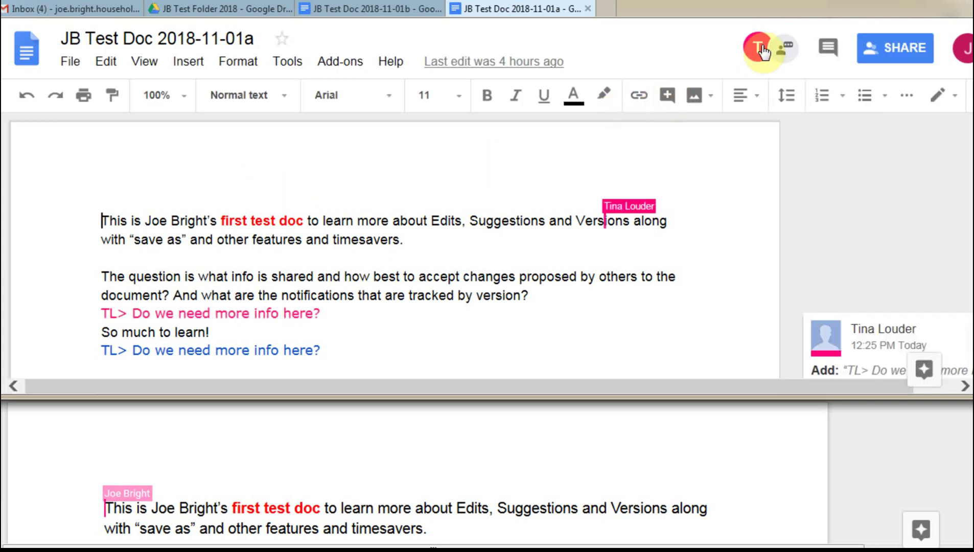
left_click(784, 50)
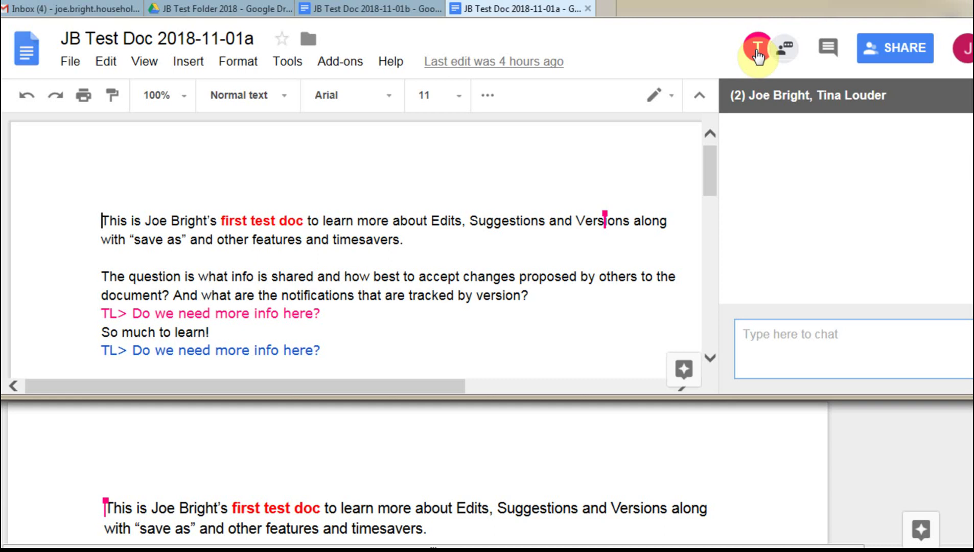
Close Joe's chat, send 'are you back' from Tina's 01a chat, and return to Joe's window
left_click(783, 49)
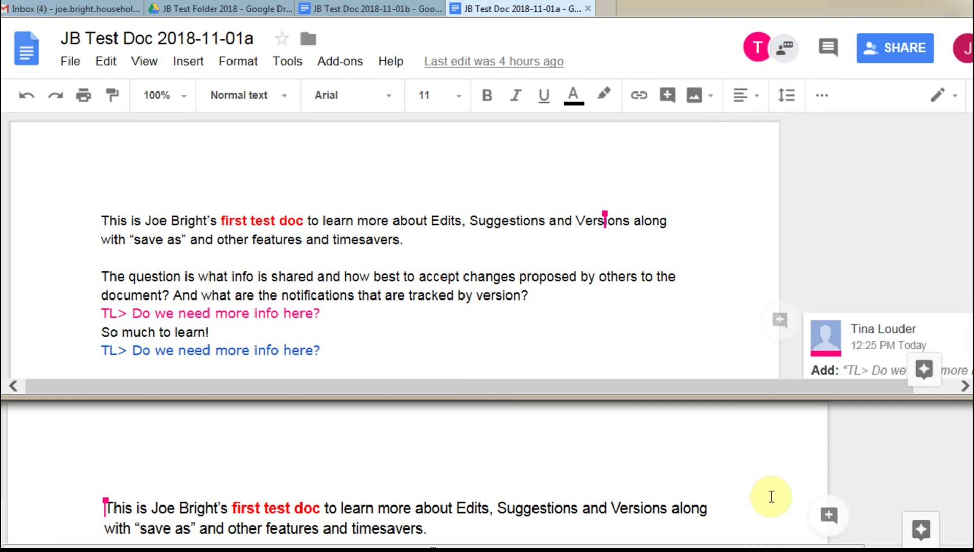
left_click(787, 470)
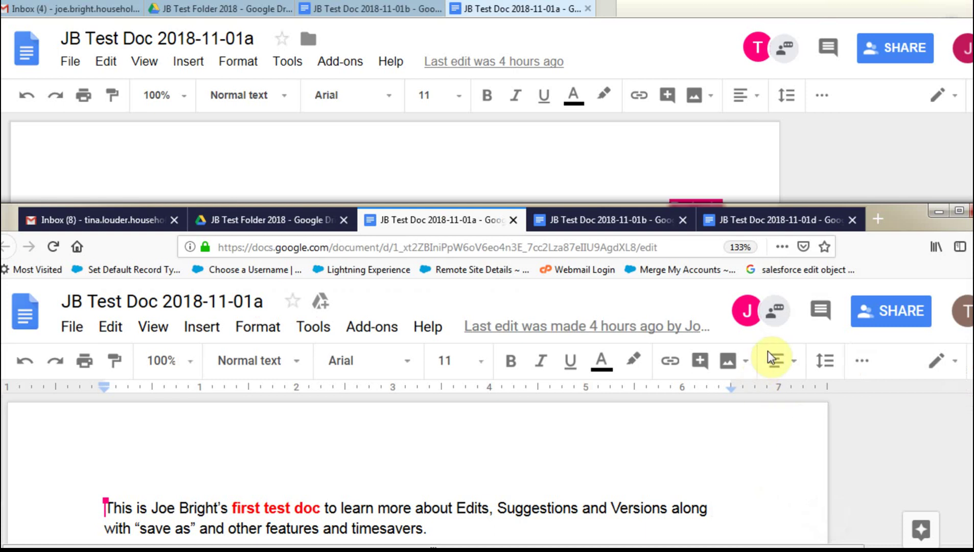
left_click(775, 311)
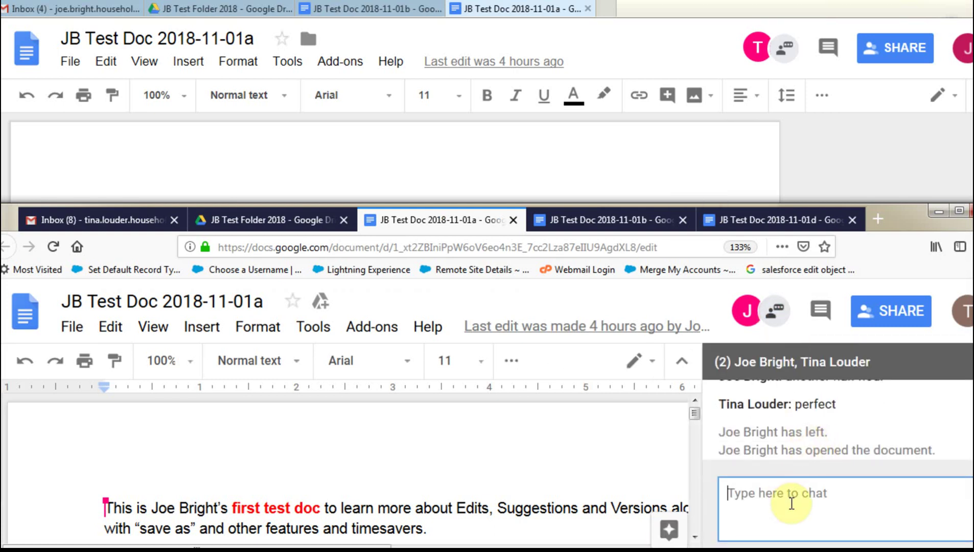
type("are you back")
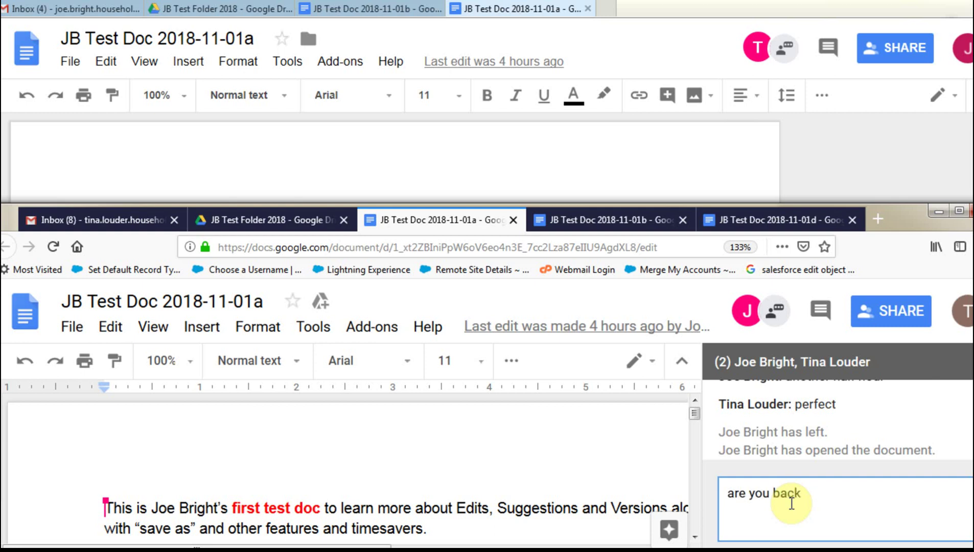
key("Return")
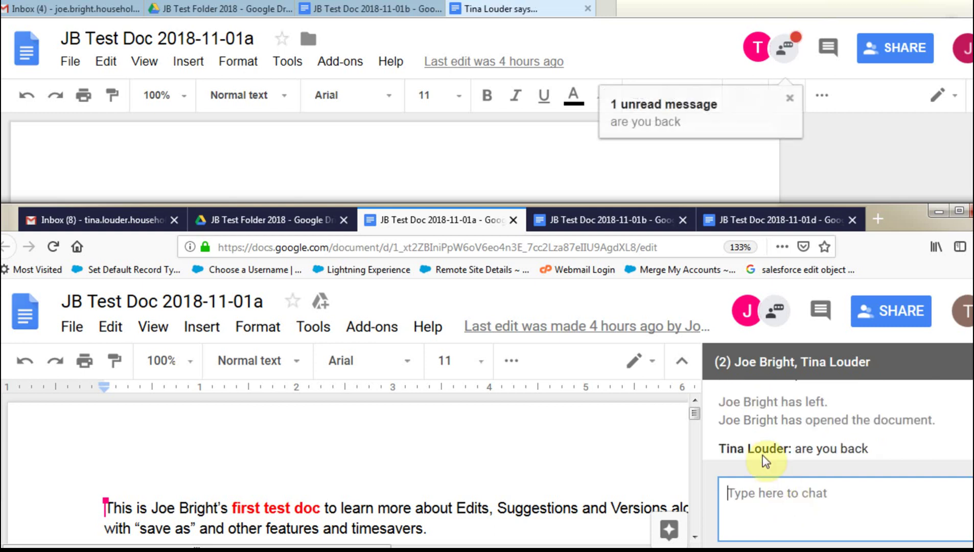
left_click(629, 114)
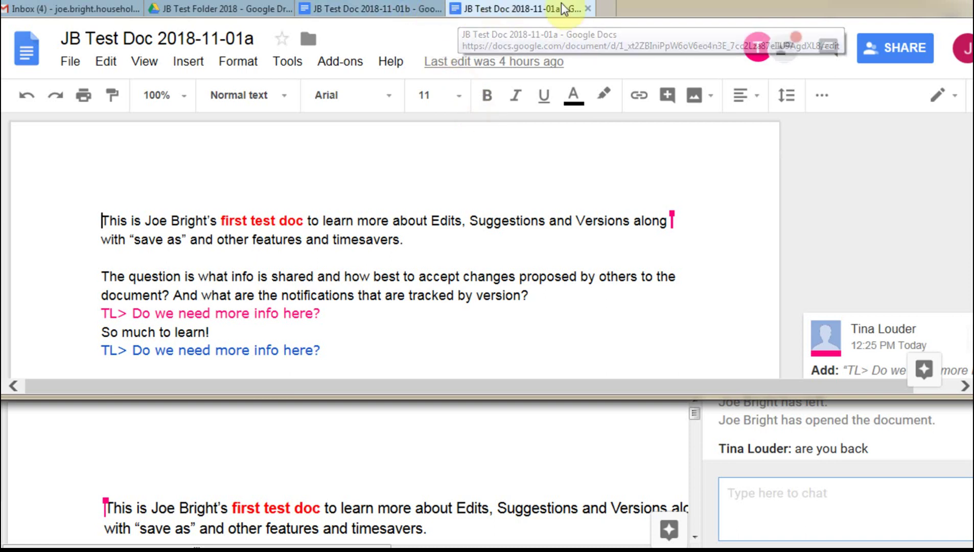
Close the JB Test Doc 2018-11-01a tab in both accounts' windows
left_click(588, 4)
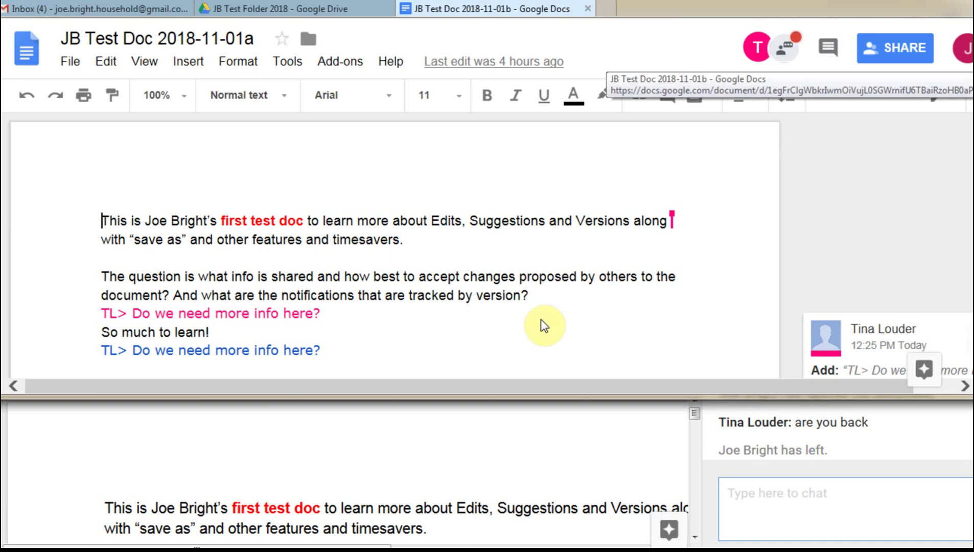
left_click(581, 449)
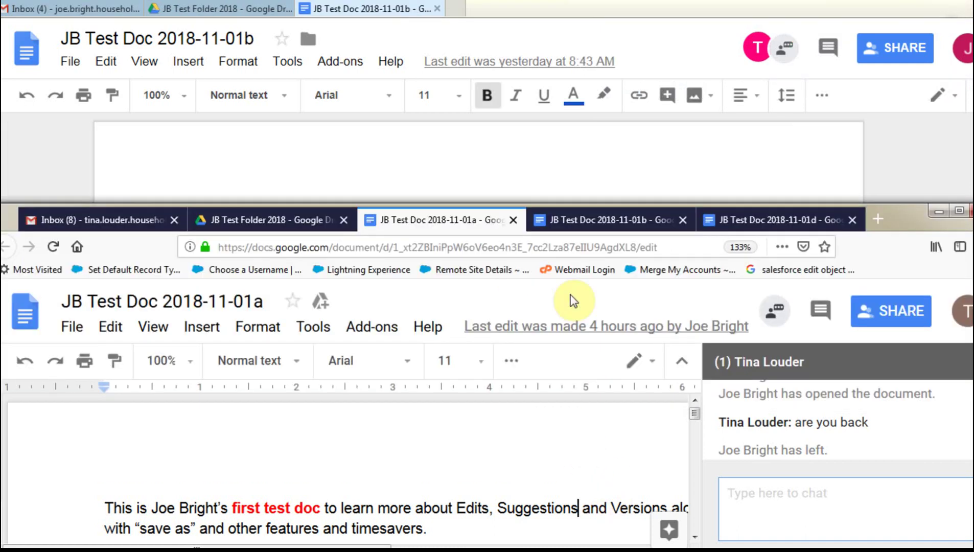
left_click(513, 220)
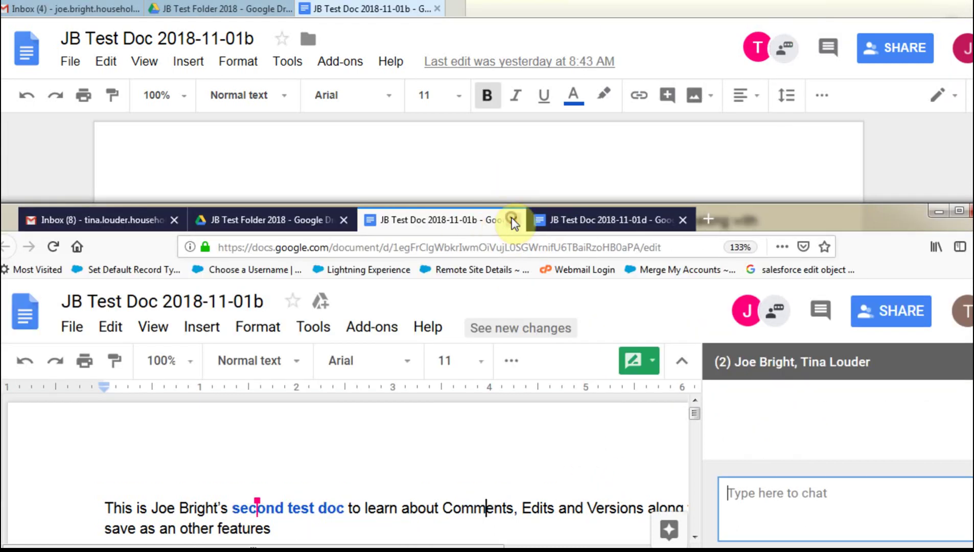
Reopen JB Test Doc 2018-11-01a from JB Test Folder 2018 in each account
left_click(239, 9)
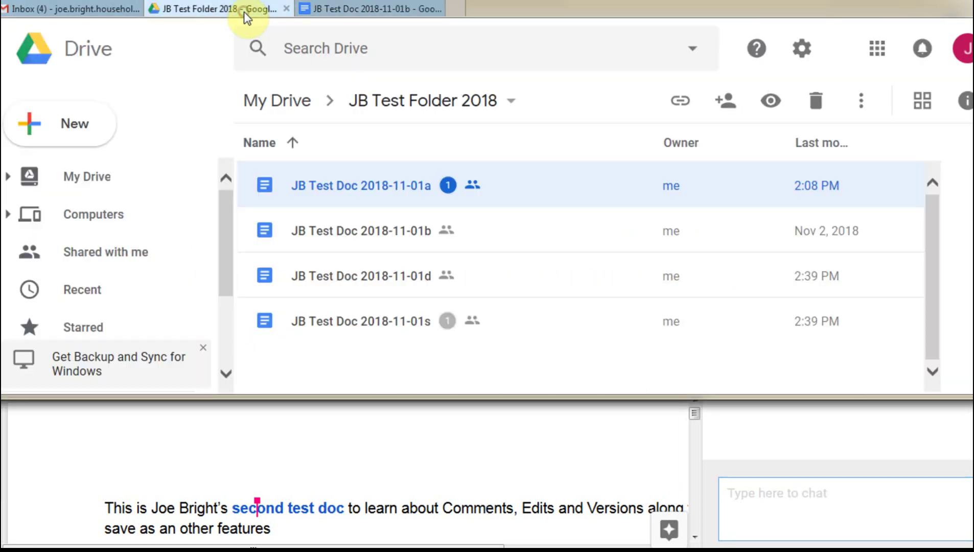
double_click(361, 185)
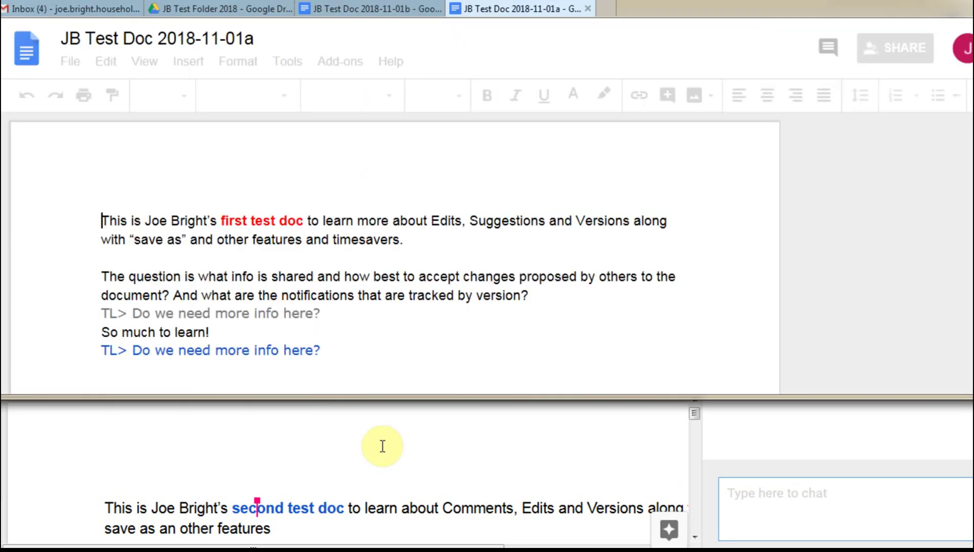
left_click(382, 445)
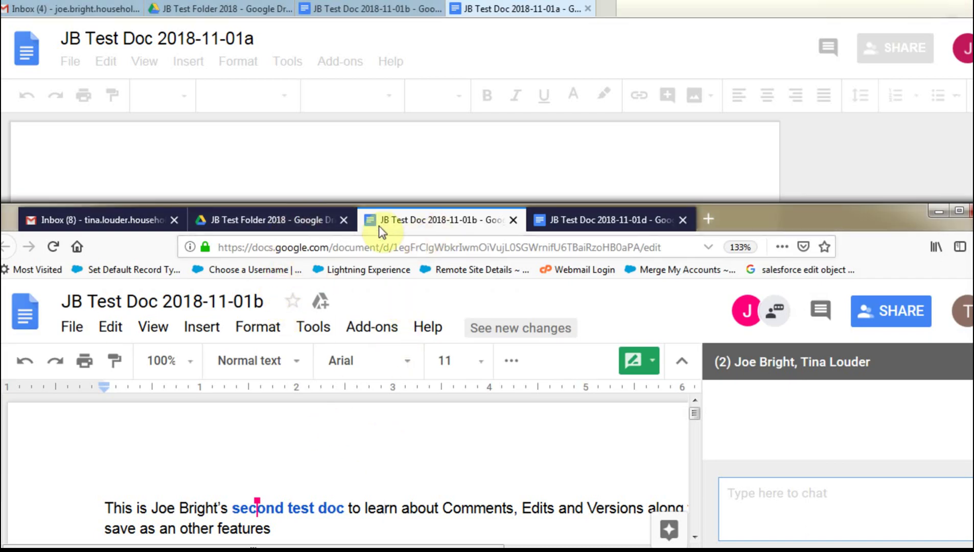
left_click(308, 219)
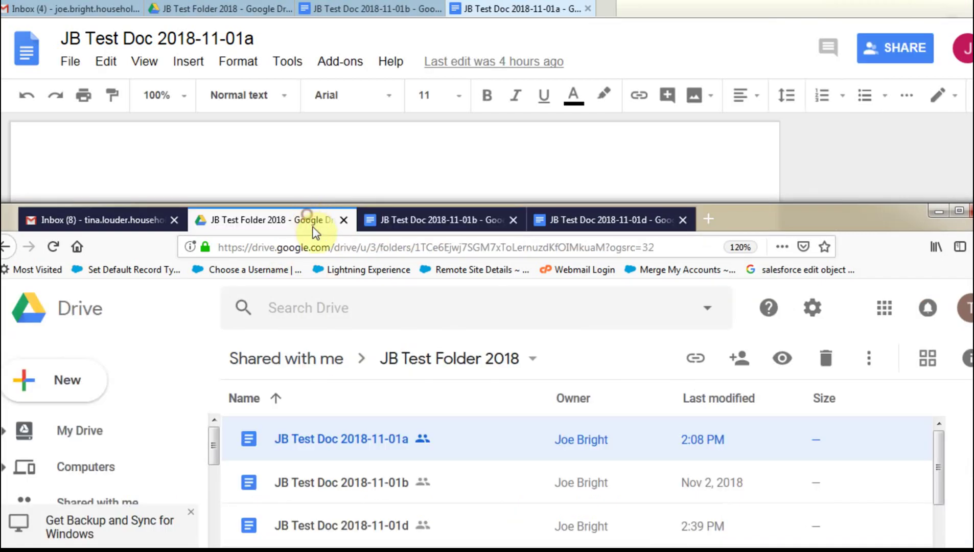
double_click(378, 440)
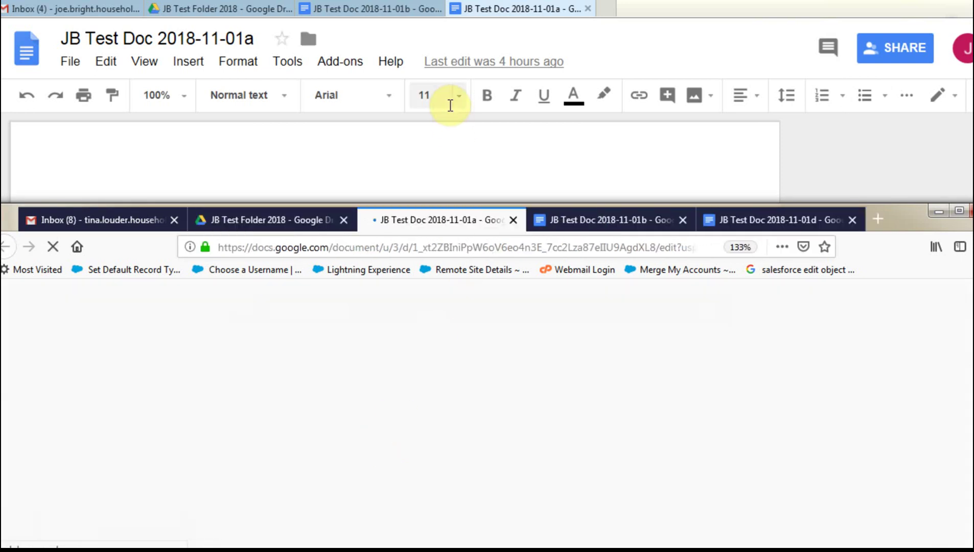
left_click(539, 12)
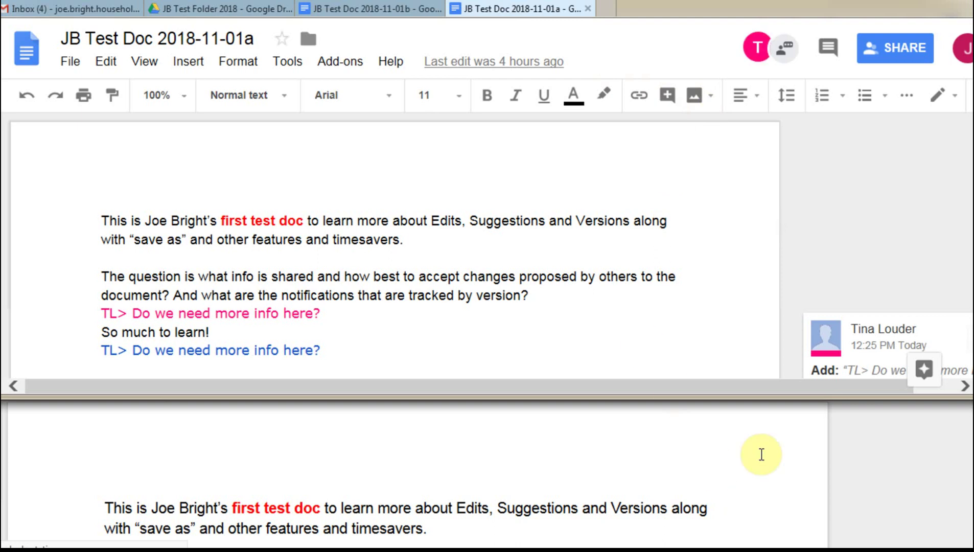
Open the 01a chat in both windows, showing only Joe Bright and Tina Louder and no messages
left_click(780, 50)
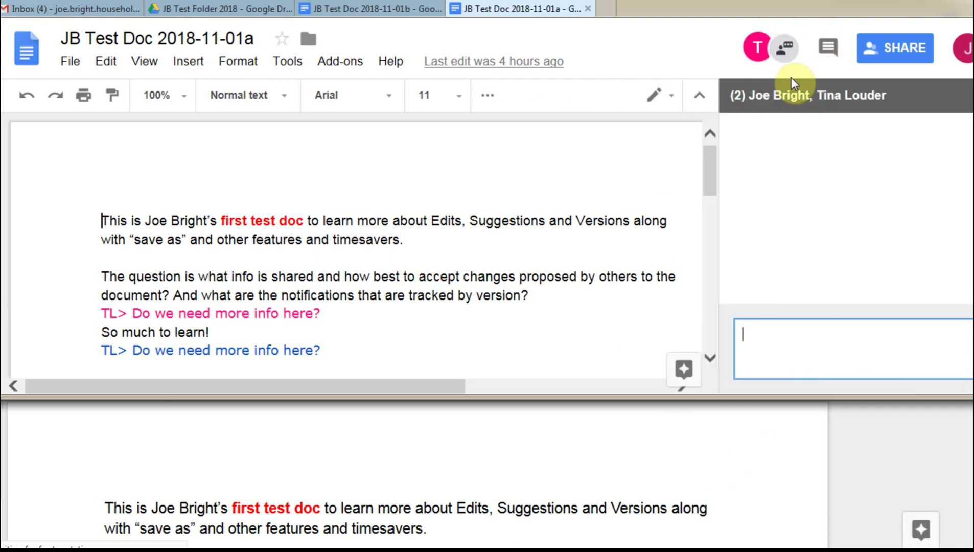
left_click(759, 484)
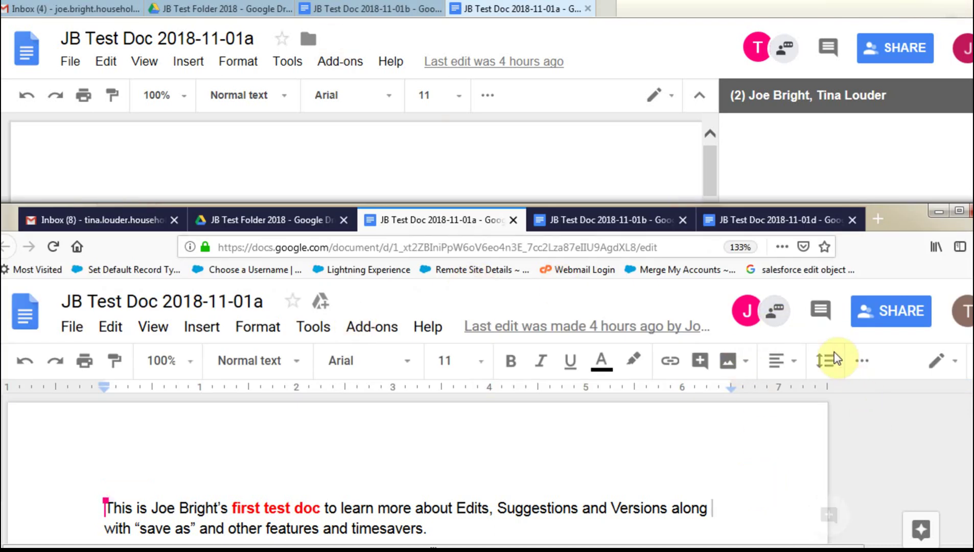
left_click(774, 310)
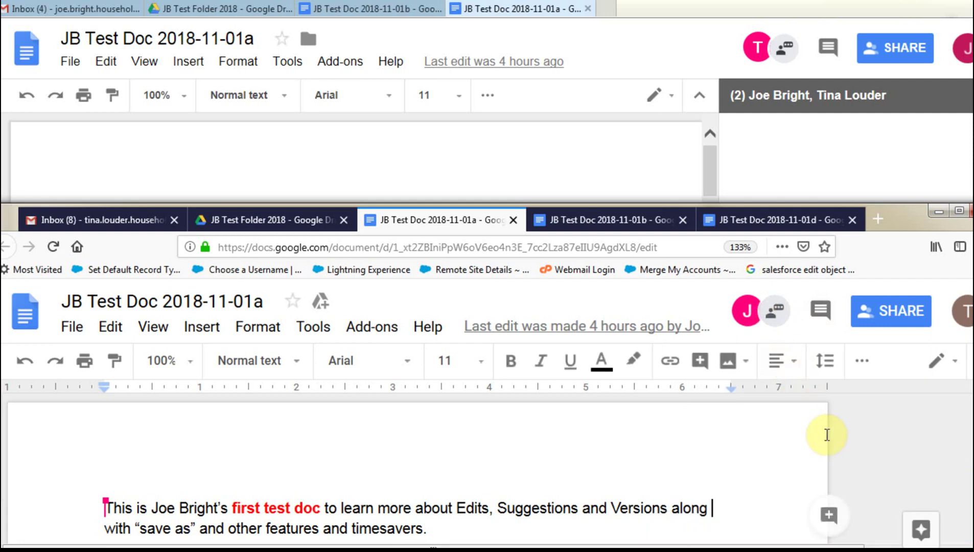
left_click(774, 310)
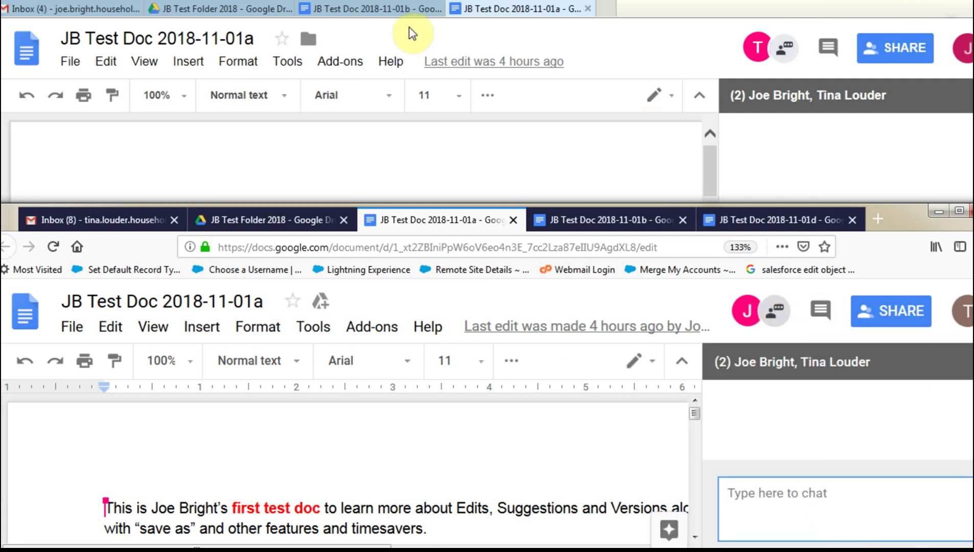